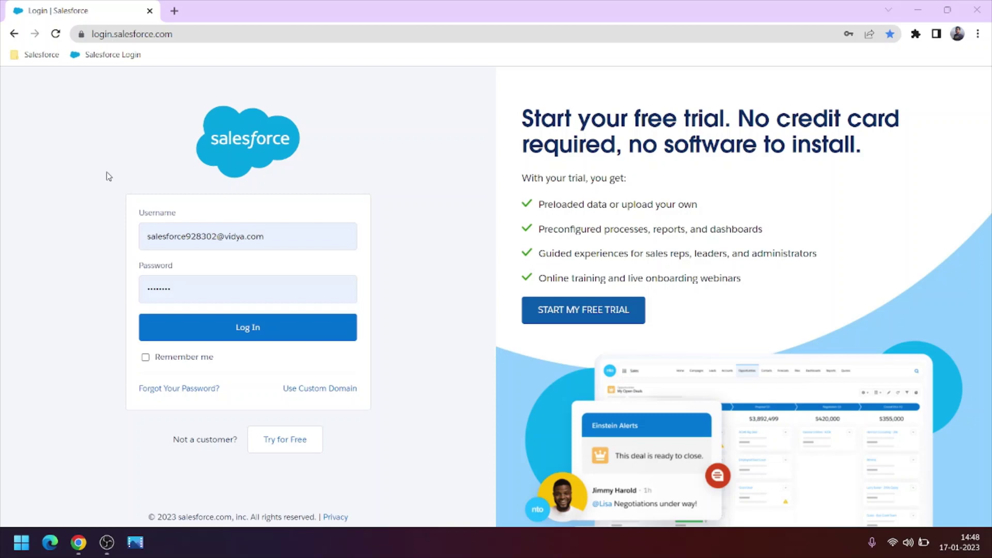
Sign in to the developer org with the pre-filled credentials on login.salesforce.com
{"action": "left_click", "coordinate": [182, 37]}
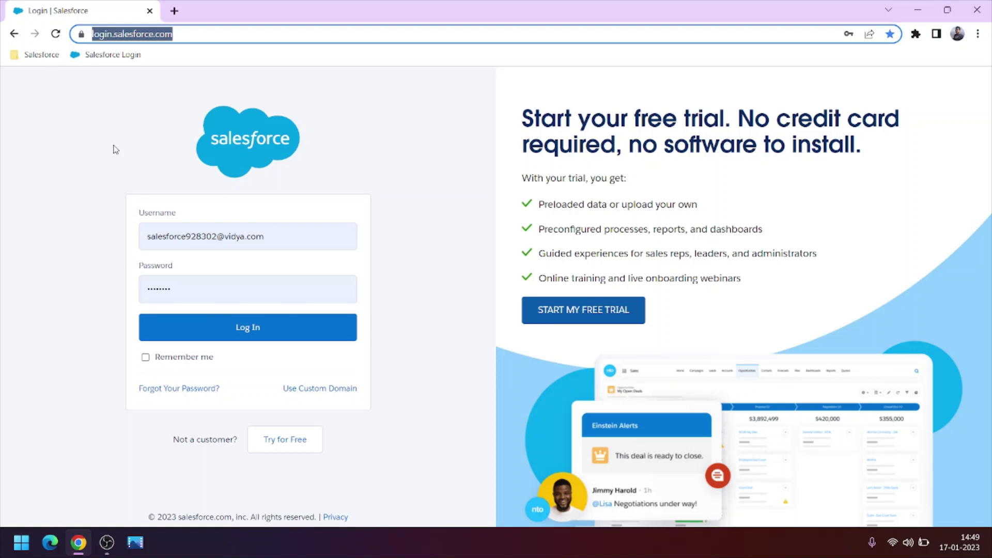
{"action": "left_click", "coordinate": [97, 170]}
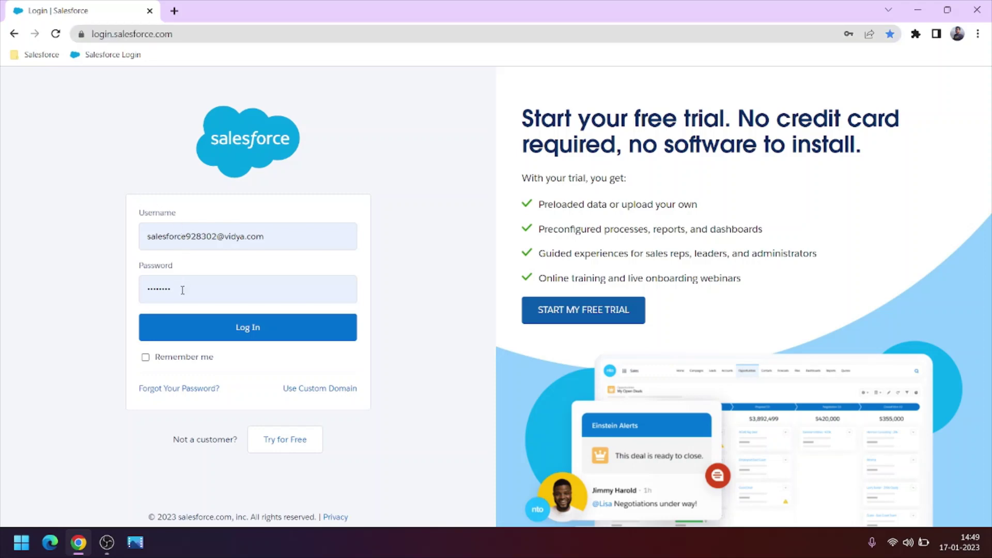
{"action": "left_click", "coordinate": [238, 331]}
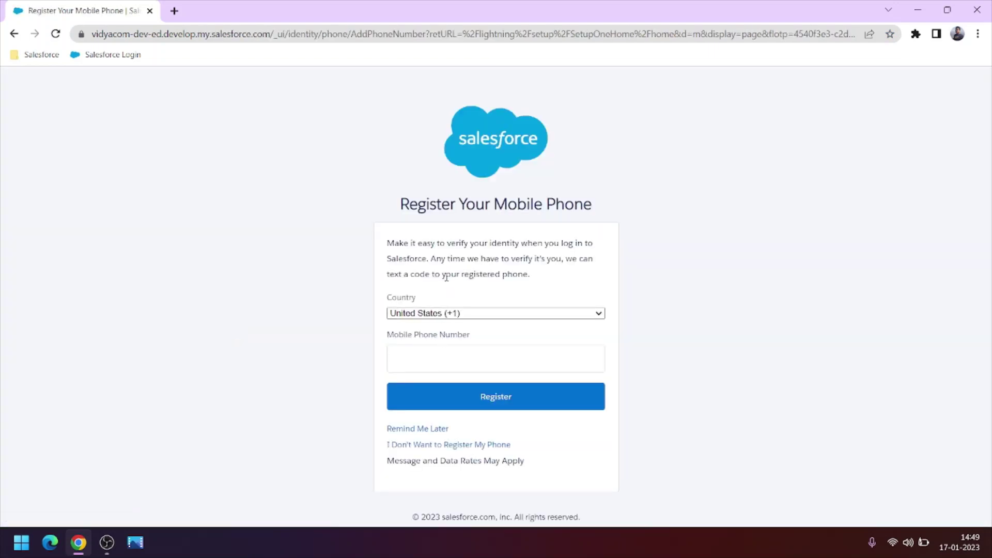
Defer mobile phone registration with Remind Me Later to reach Setup Home
{"action": "left_click", "coordinate": [421, 432]}
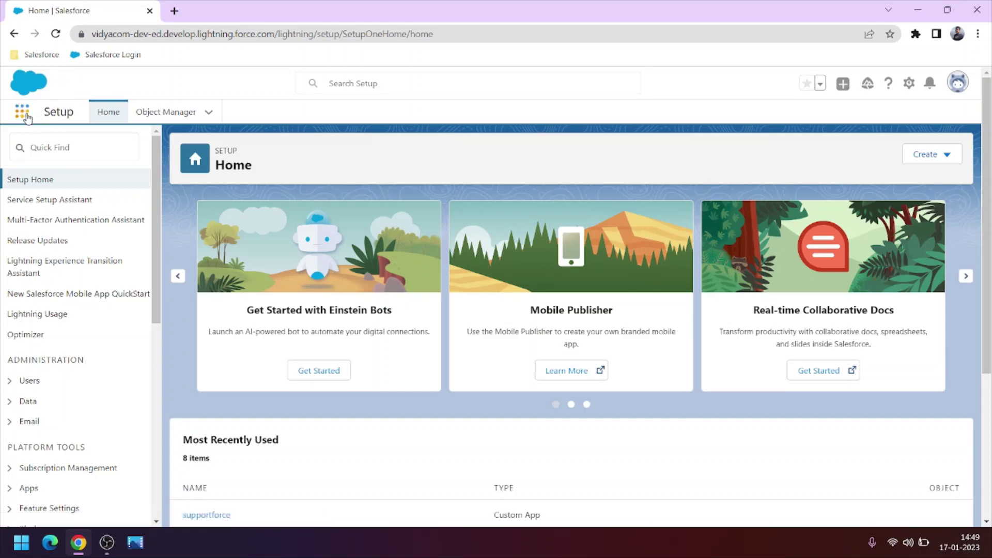
Launch the Service app from the App Launcher and return to its Service Home tab
{"action": "left_click", "coordinate": [22, 113]}
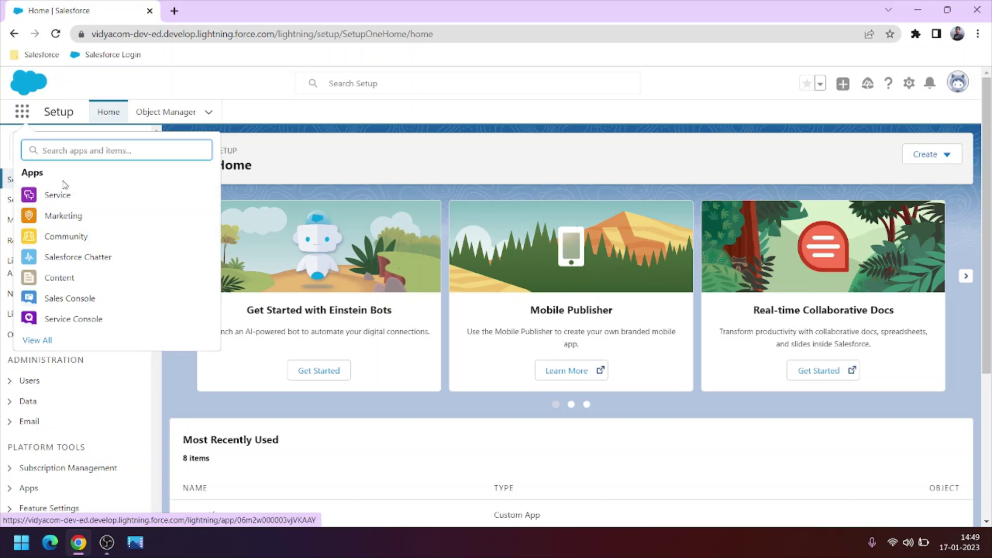
{"action": "left_click", "coordinate": [63, 197]}
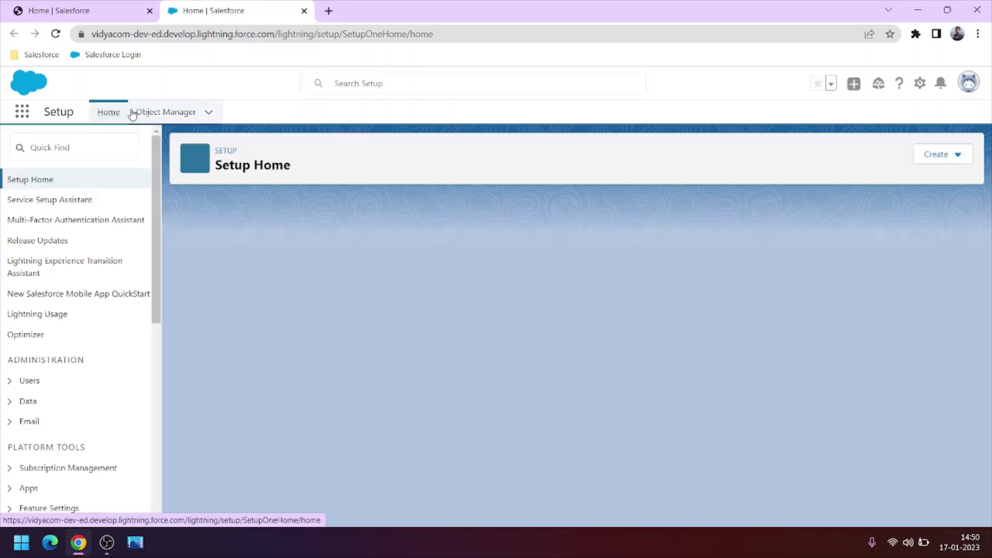
{"action": "left_click", "coordinate": [69, 7]}
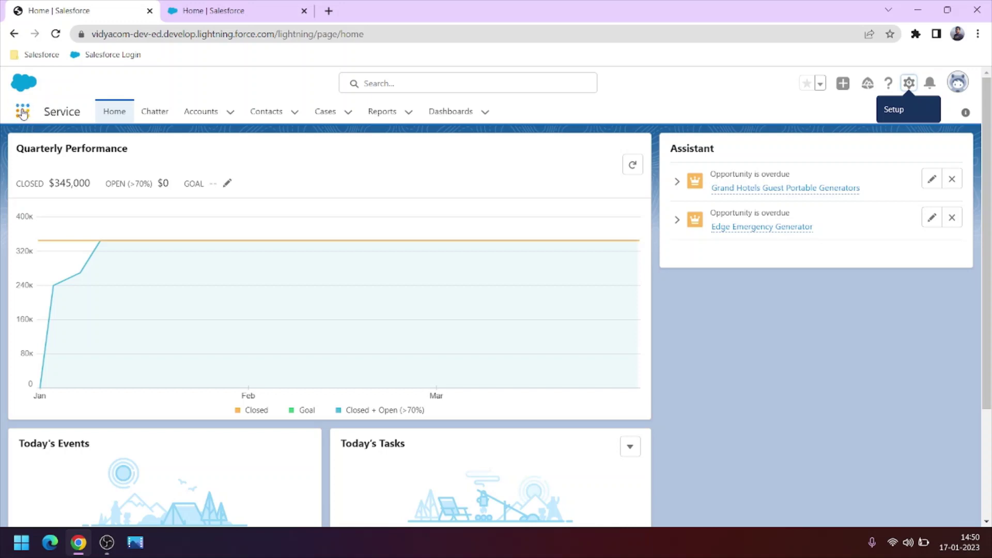
{"action": "left_click", "coordinate": [23, 111]}
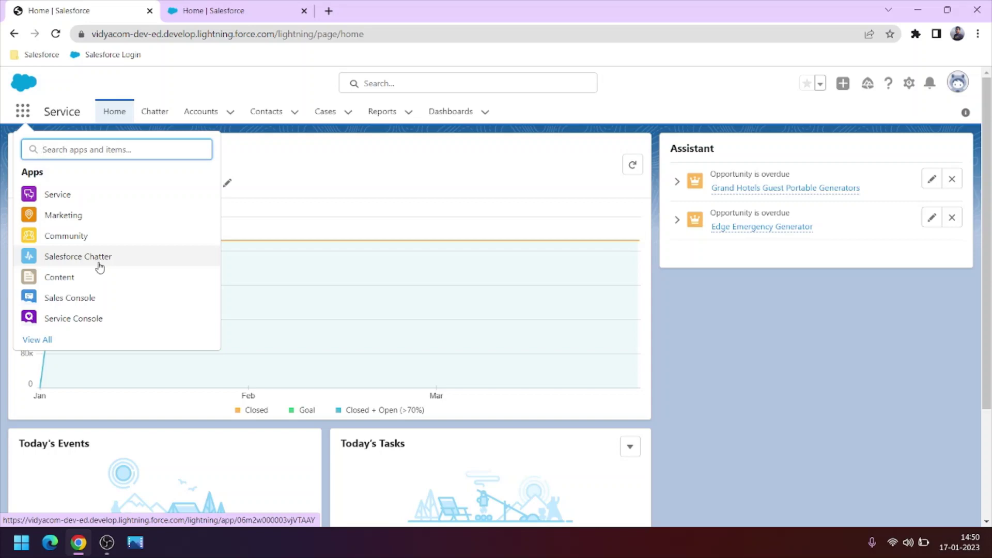
{"action": "left_click", "coordinate": [49, 343]}
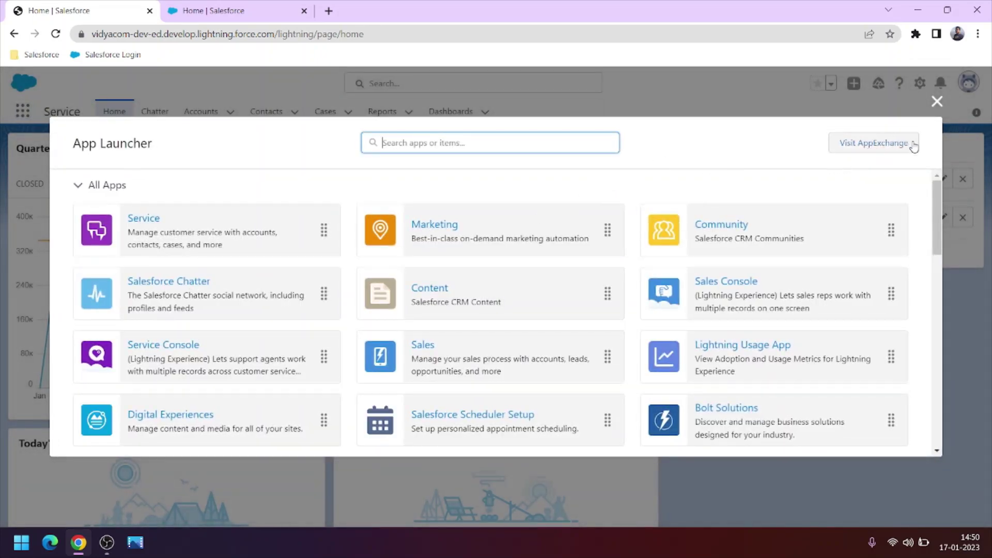
{"action": "left_click", "coordinate": [903, 147]}
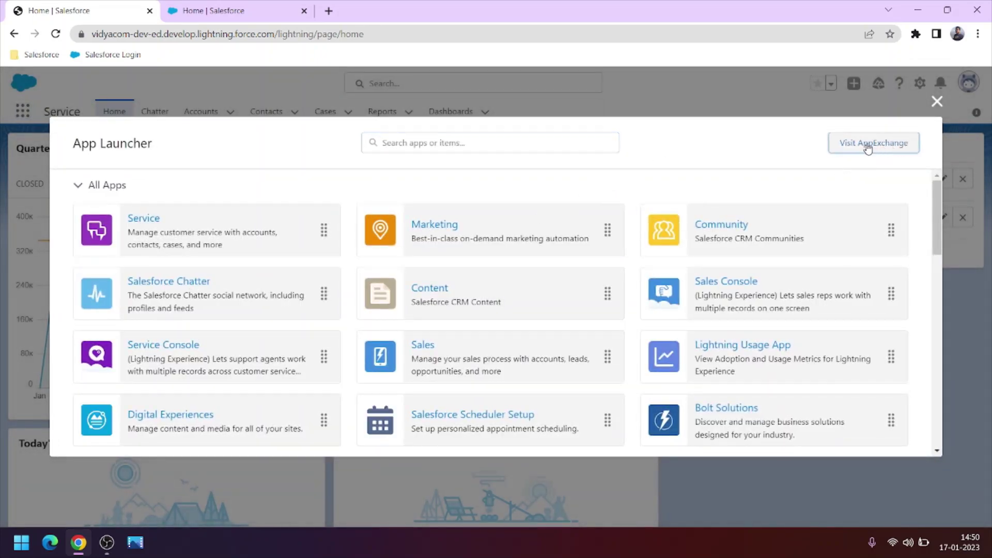
{"action": "left_click", "coordinate": [868, 146]}
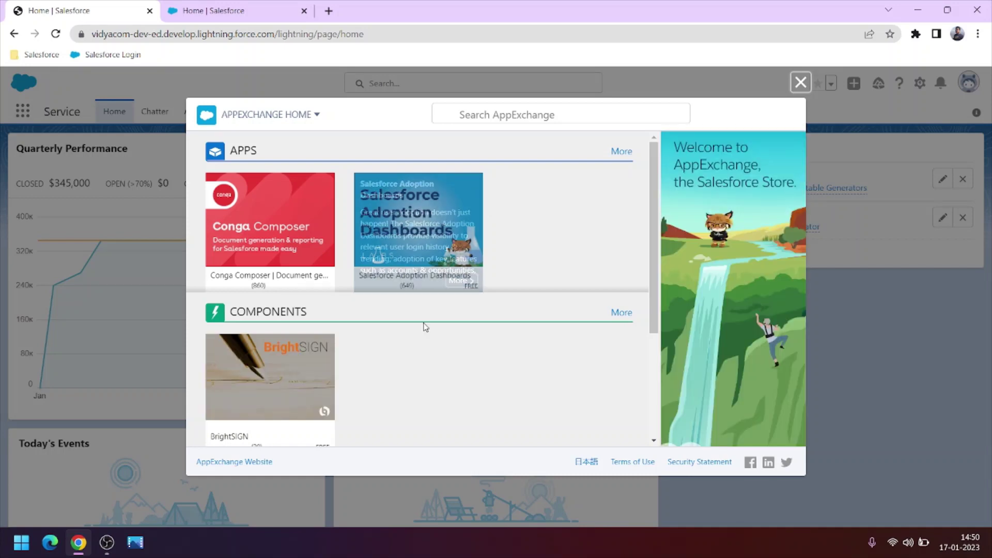
{"action": "scroll", "coordinate": [365, 359], "scroll_direction": "down", "scroll_amount": 3}
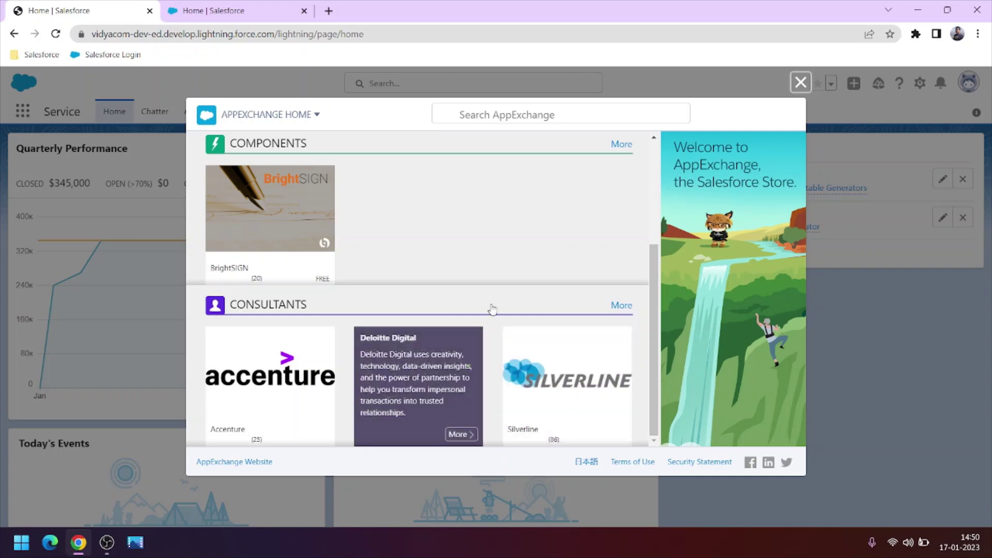
{"action": "scroll", "coordinate": [586, 241], "scroll_direction": "up", "scroll_amount": 3}
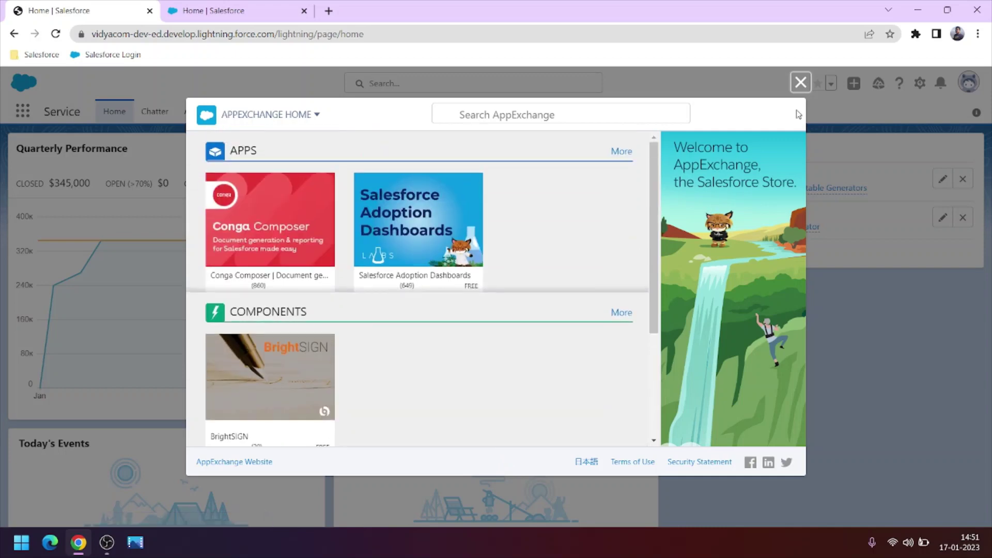
{"action": "left_click", "coordinate": [801, 82]}
{"action": "left_click", "coordinate": [23, 111]}
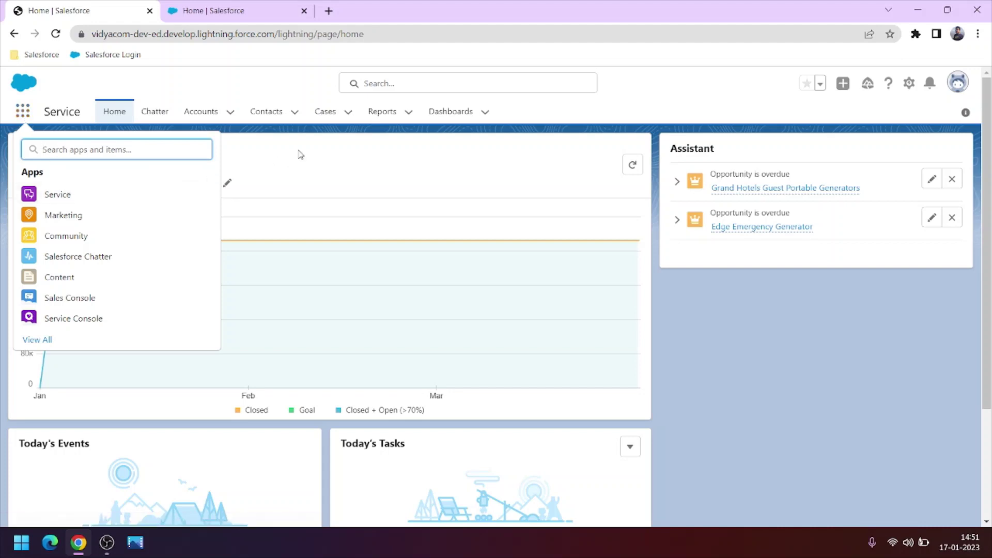
From the Accounts tab, start a new account, enter its Account Name and try saving
{"action": "left_click", "coordinate": [155, 131]}
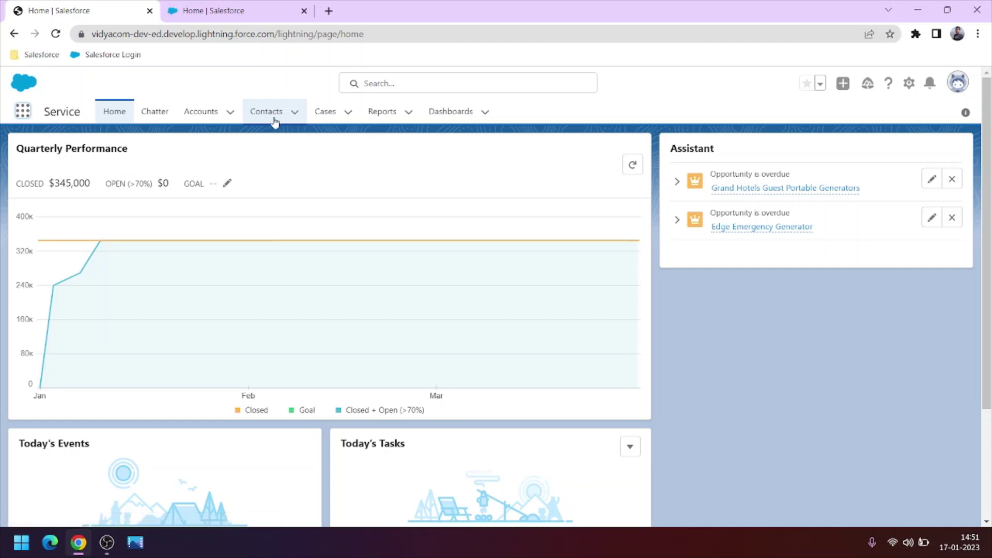
{"action": "left_click", "coordinate": [202, 114]}
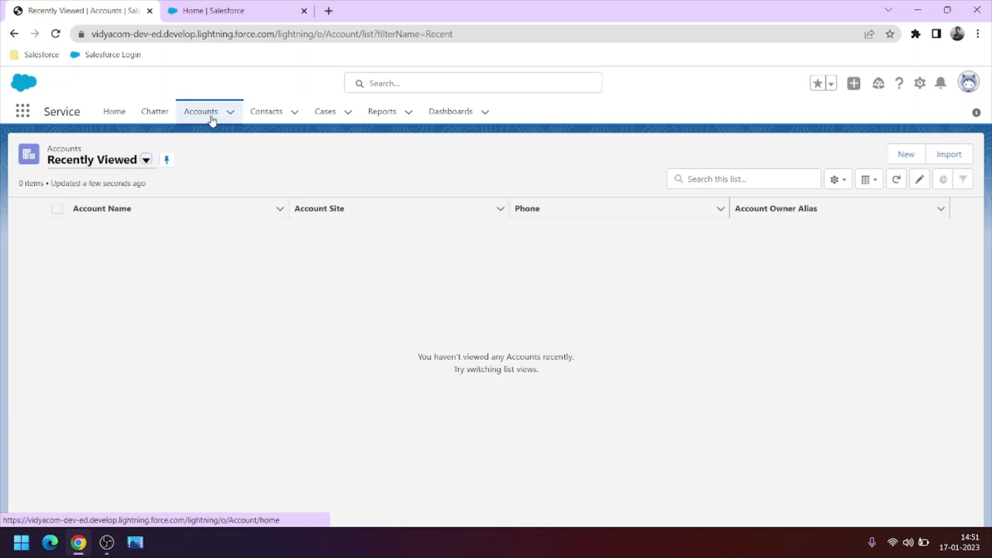
{"action": "left_click", "coordinate": [914, 156]}
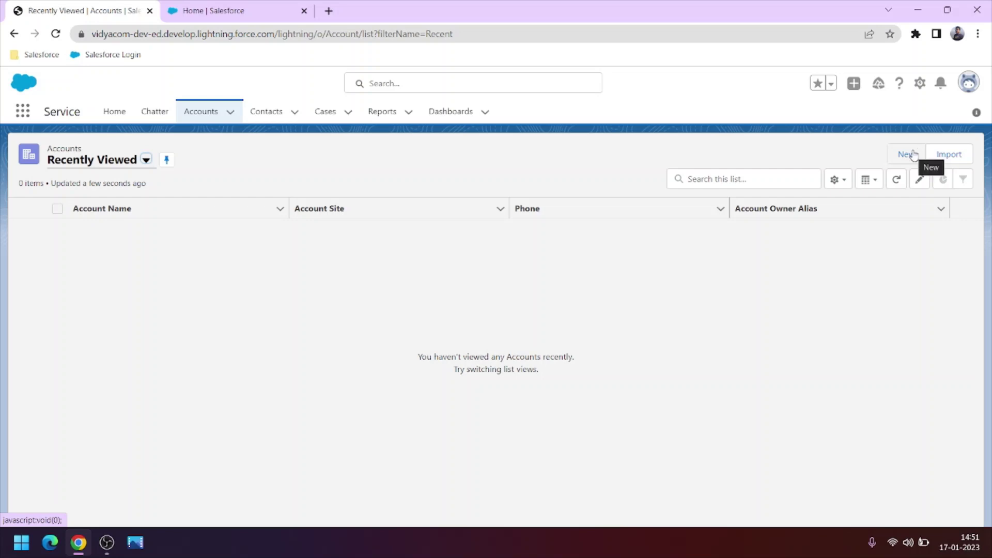
{"action": "left_click", "coordinate": [912, 155]}
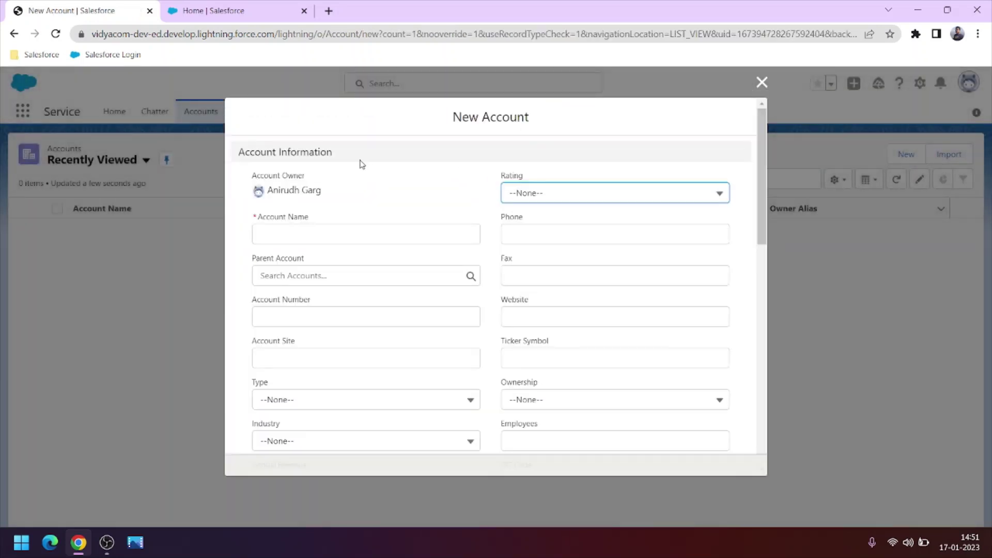
{"action": "left_click_drag", "start_coordinate": [310, 220], "coordinate": [258, 222]}
{"action": "double_click", "coordinate": [295, 261]}
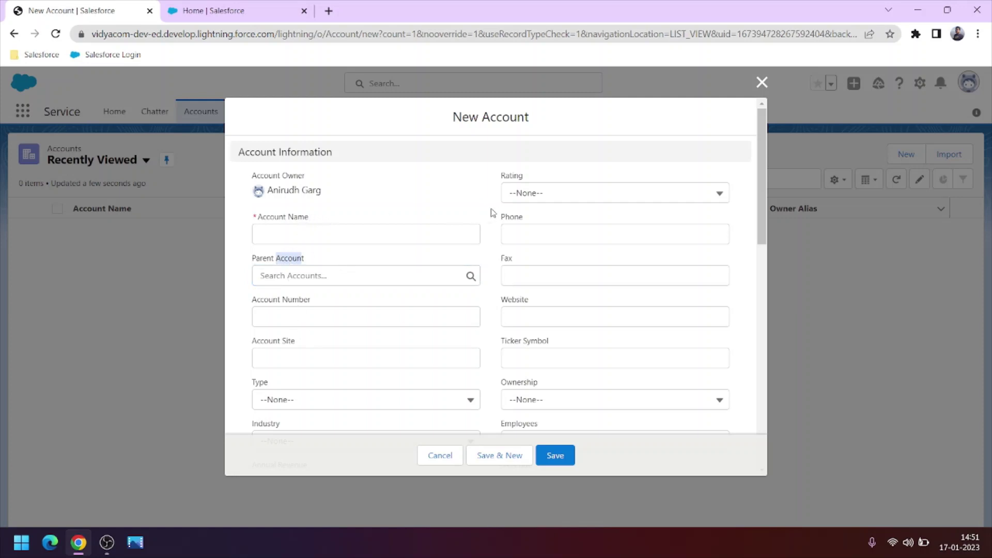
{"action": "left_click", "coordinate": [349, 234]}
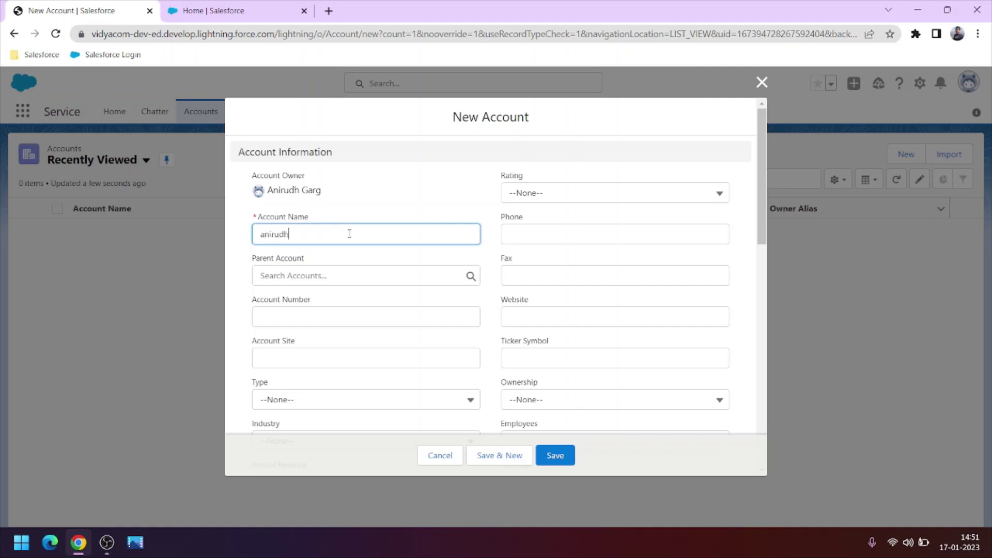
{"action": "left_click", "coordinate": [285, 185]}
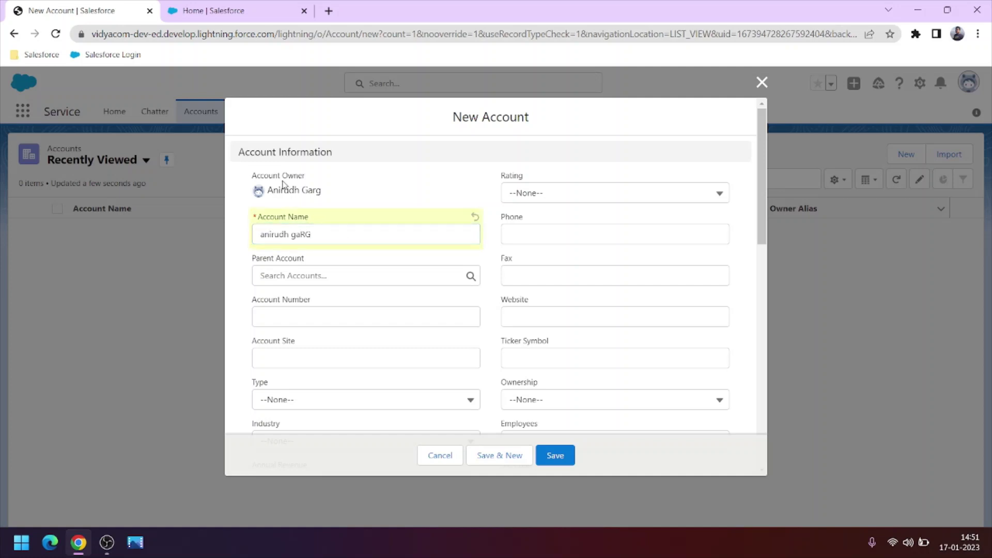
{"action": "left_click", "coordinate": [559, 459]}
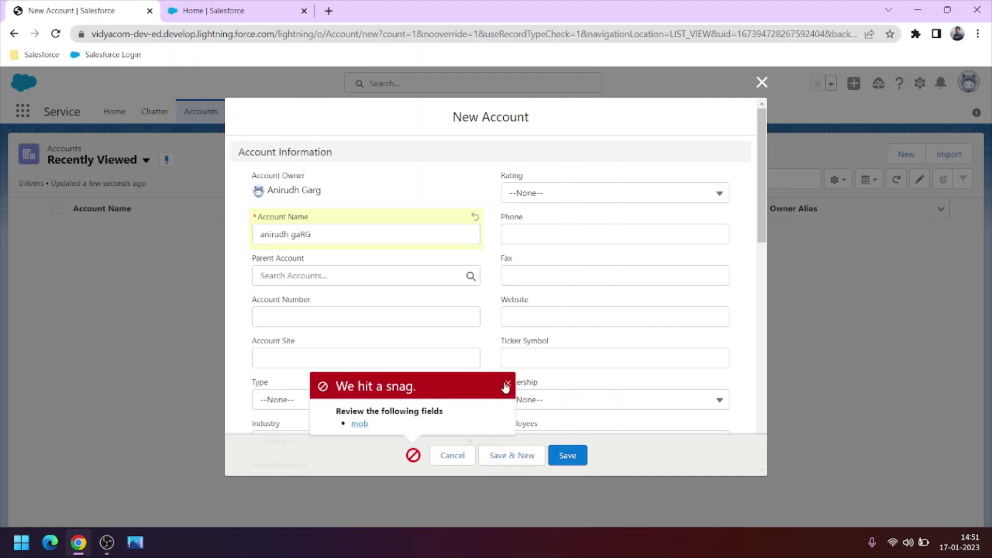
Fill the required mob field with 7980 and save the account
{"action": "left_click", "coordinate": [505, 387]}
{"action": "scroll", "coordinate": [321, 310], "scroll_direction": "down", "scroll_amount": 1}
{"action": "scroll", "coordinate": [315, 317], "scroll_direction": "down", "scroll_amount": 2}
{"action": "left_click", "coordinate": [294, 329]}
{"action": "type", "text": "980"}
{"action": "left_click", "coordinate": [555, 453]}
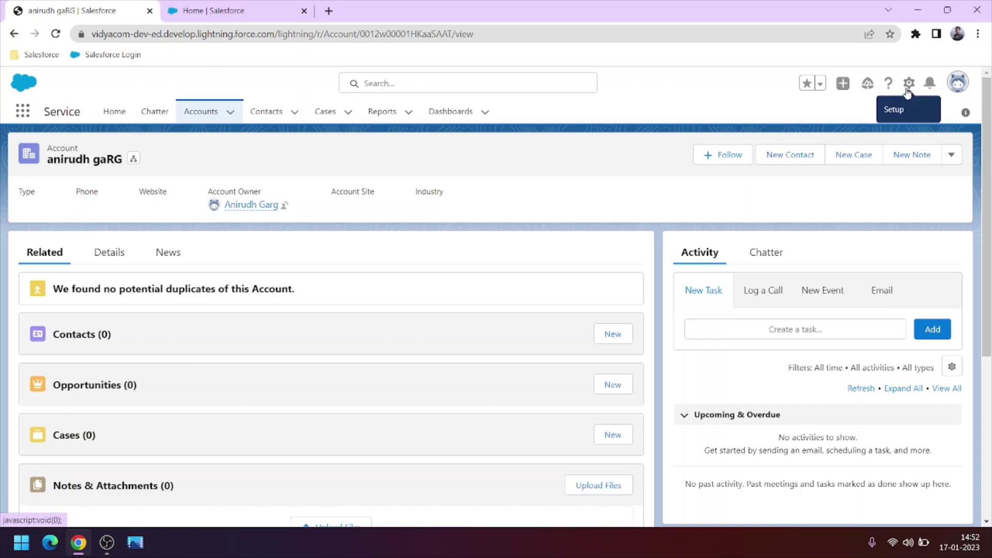
Open the gear Setup menu, then the avatar profile panel with the Classic option
{"action": "left_click", "coordinate": [909, 85]}
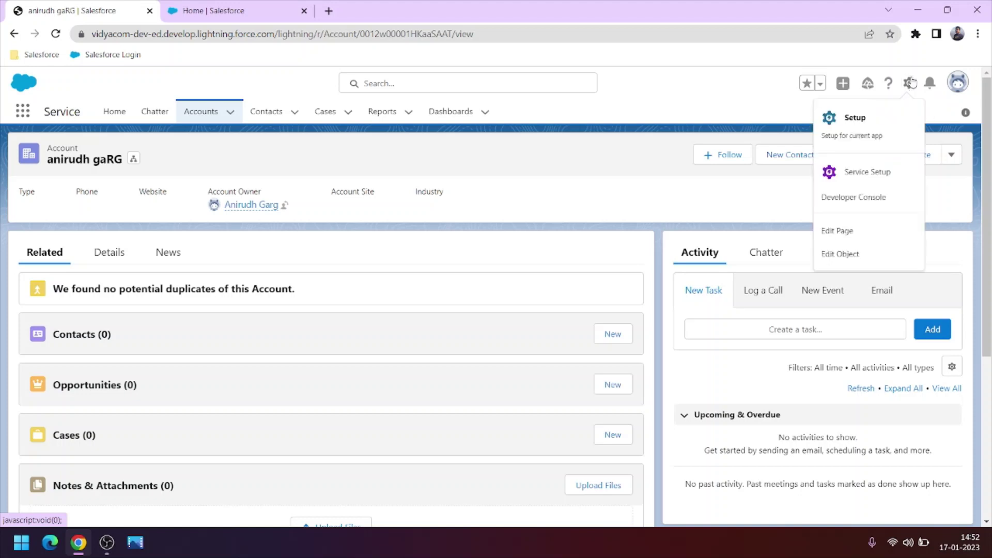
{"action": "left_click", "coordinate": [959, 86]}
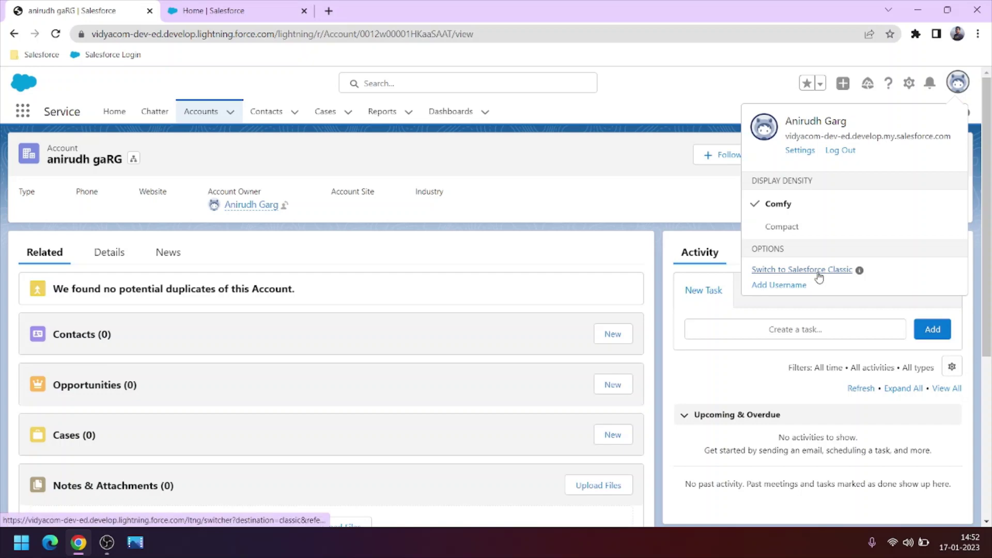
Switch to Salesforce Classic, then back to Lightning Experience
{"action": "left_click", "coordinate": [818, 270]}
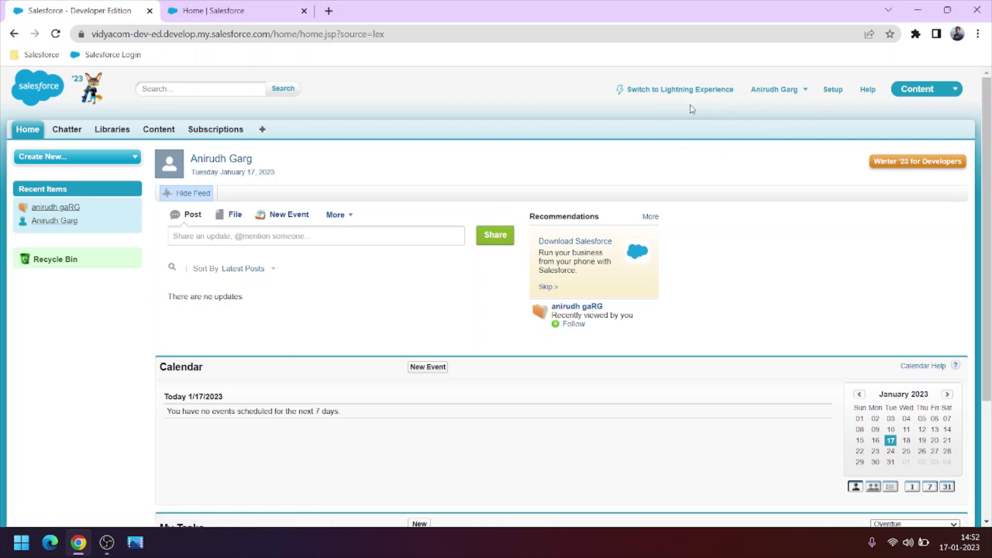
{"action": "left_click", "coordinate": [682, 94]}
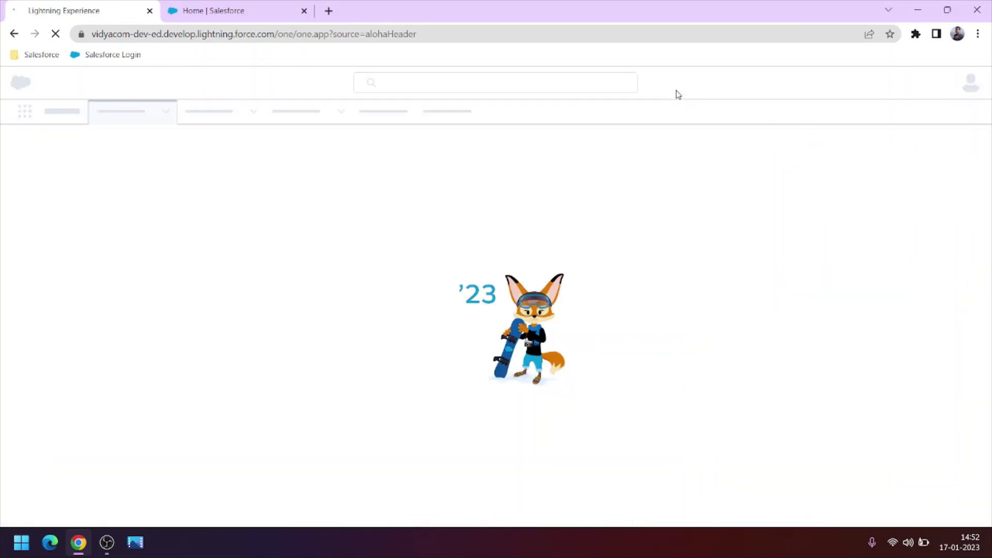